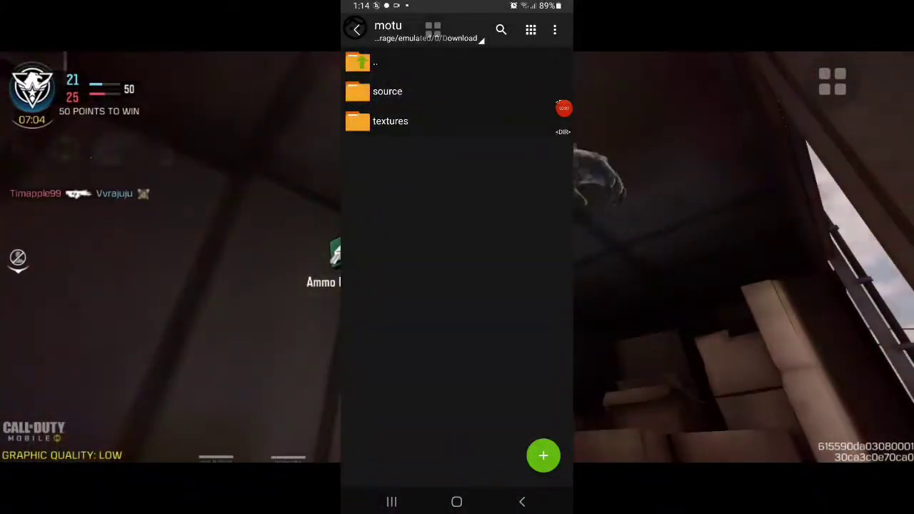
Extract Motu.zip in the source folder to get Motu.obj, Motu_diff.png and Motu.mtl.
click(387, 91)
click(391, 92)
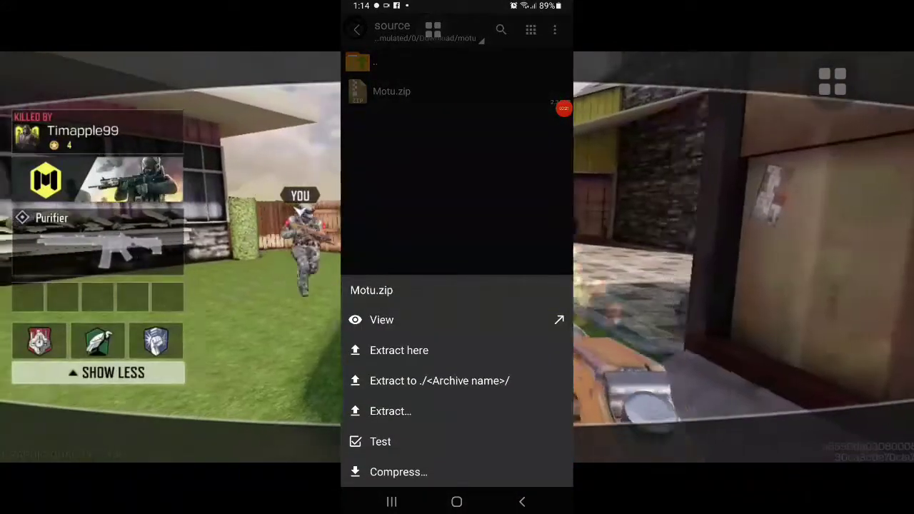
click(391, 411)
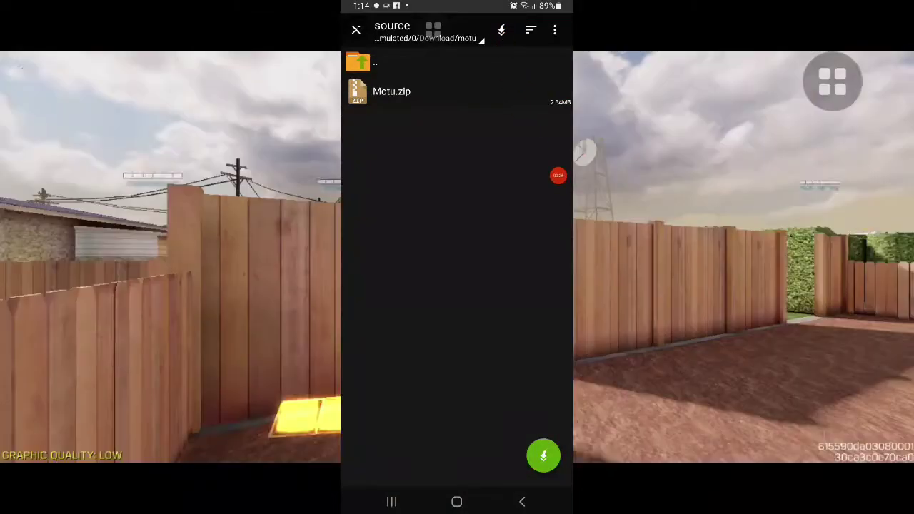
click(543, 456)
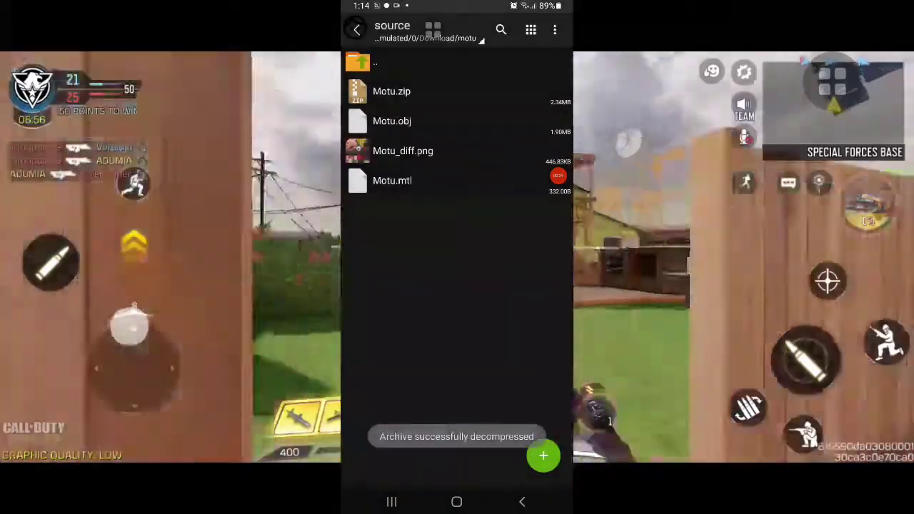
click(559, 176)
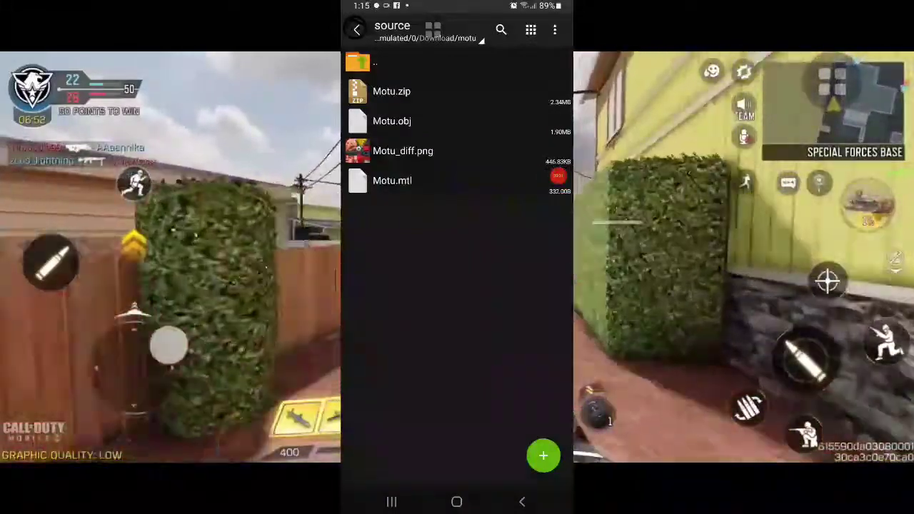
mouse_move(559, 176)
mouse_down()
mouse_move(421, 227)
mouse_move(522, 250)
mouse_up()
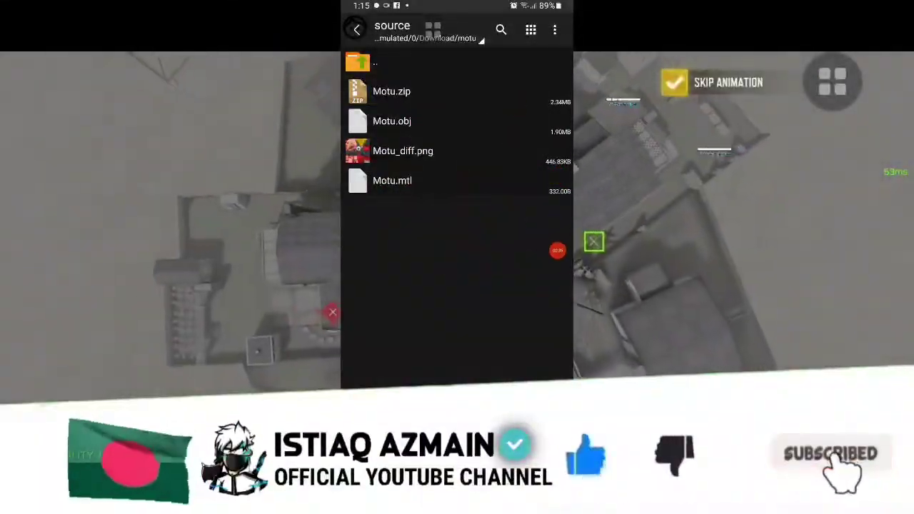
Launch Prisma3D from its Play Store page and start an import to show recent files.
click(557, 250)
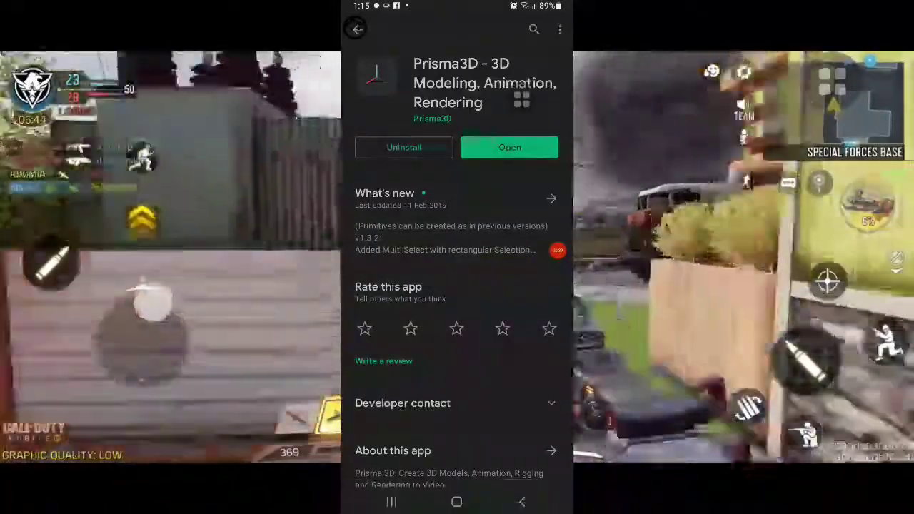
drag(557, 250, 369, 147)
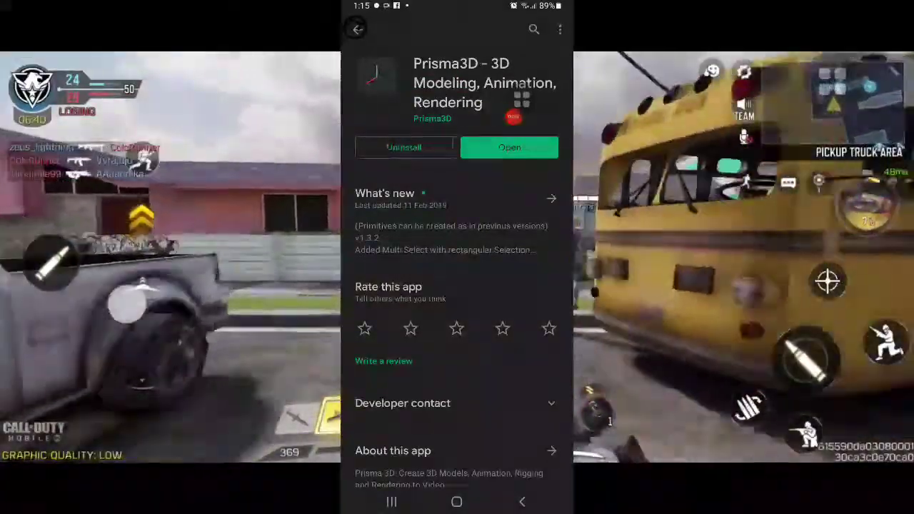
mouse_move(514, 116)
mouse_down()
mouse_move(538, 192)
mouse_move(482, 192)
mouse_up()
click(481, 192)
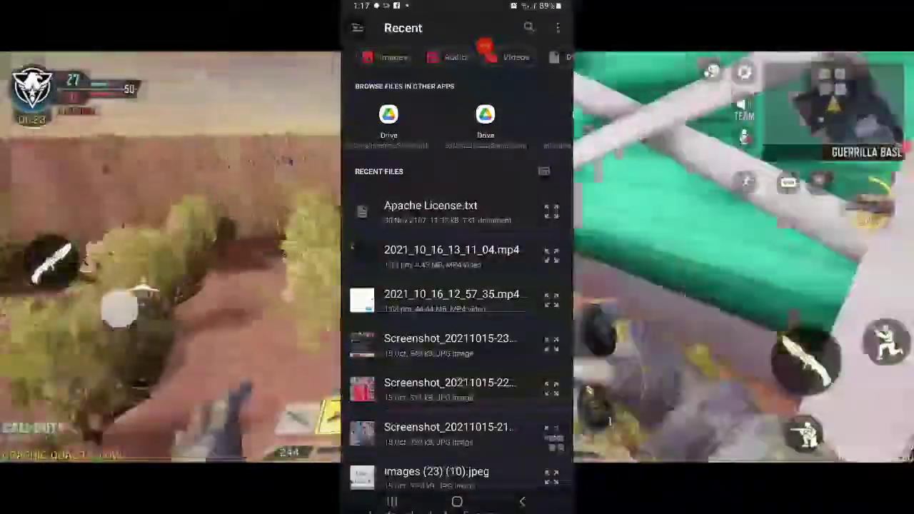
In Galaxy M12 storage, search 'motu patlu' and open its source folder to import Motu.obj.
click(358, 27)
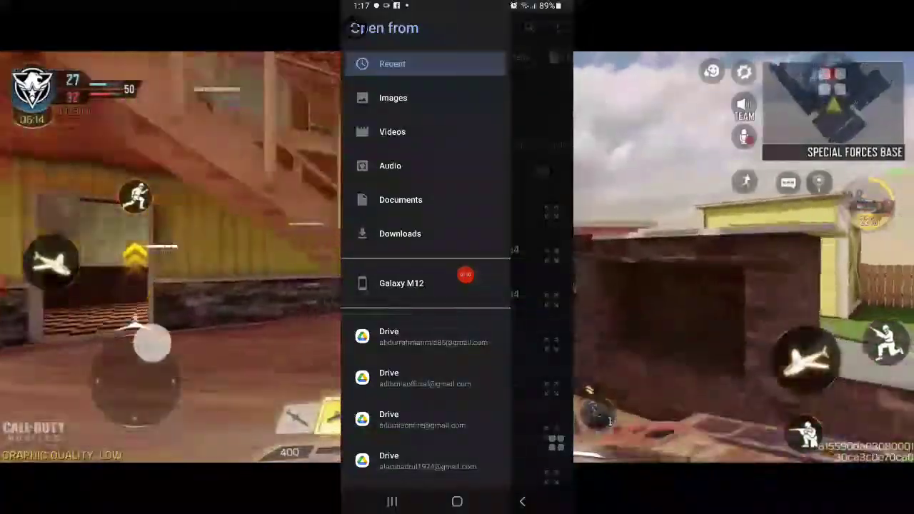
click(465, 275)
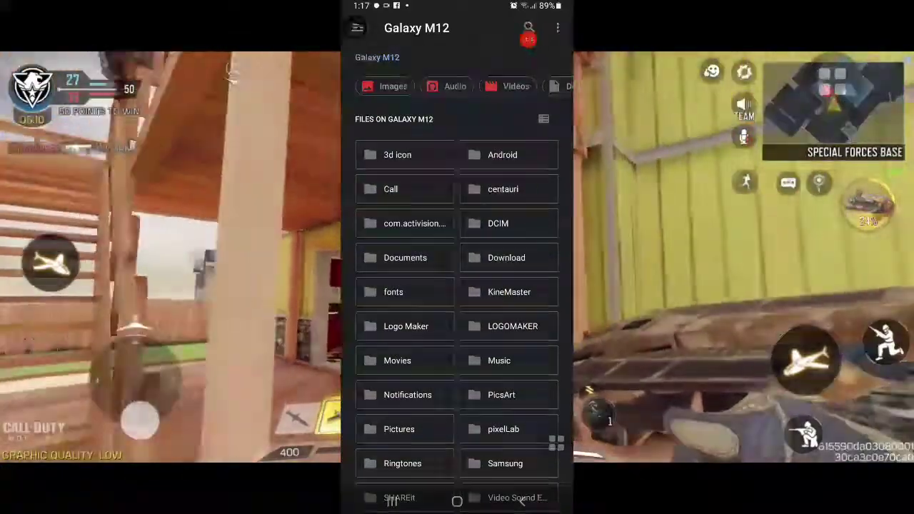
click(528, 28)
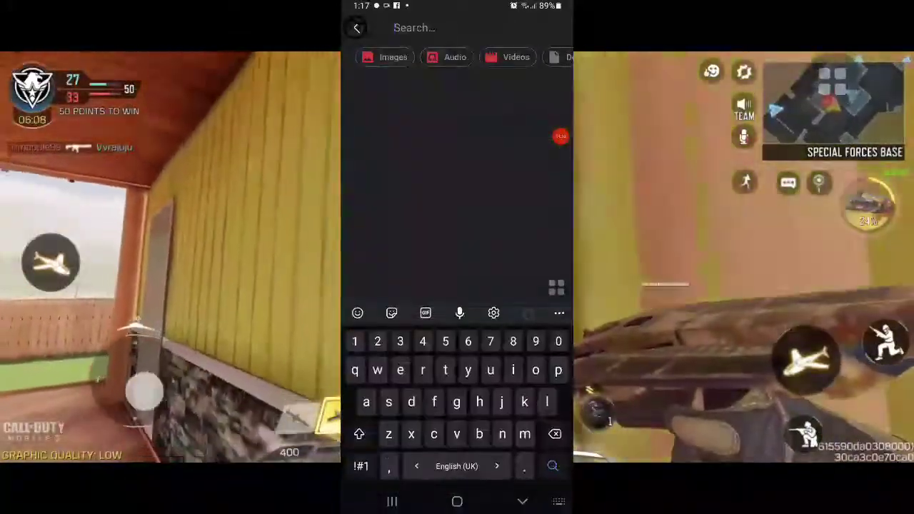
text(mo)
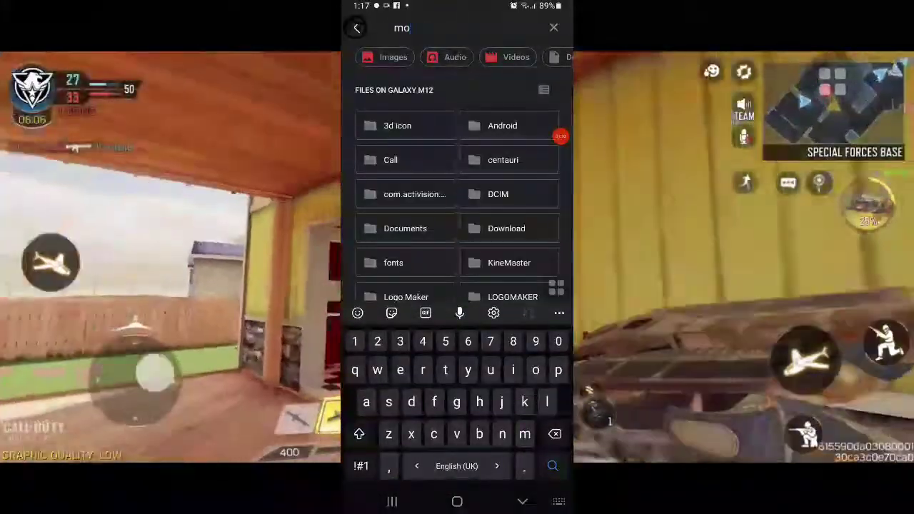
text(tu )
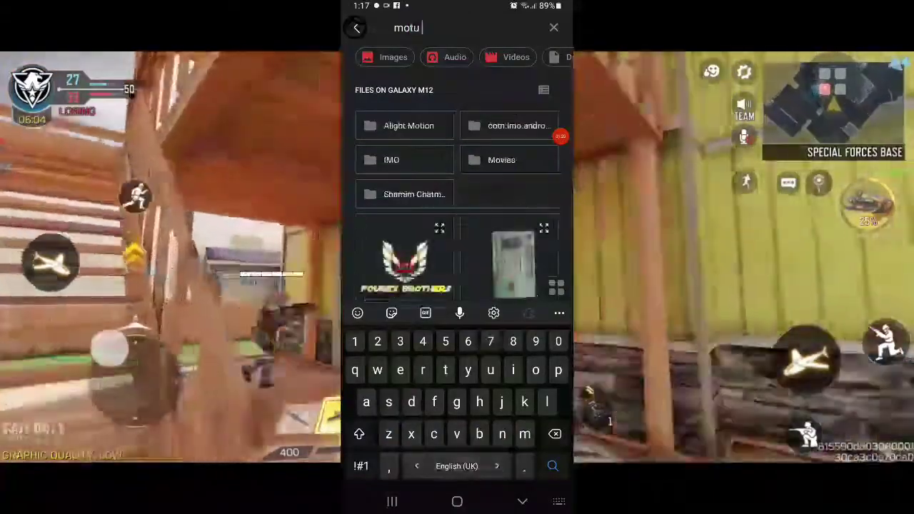
text(p)
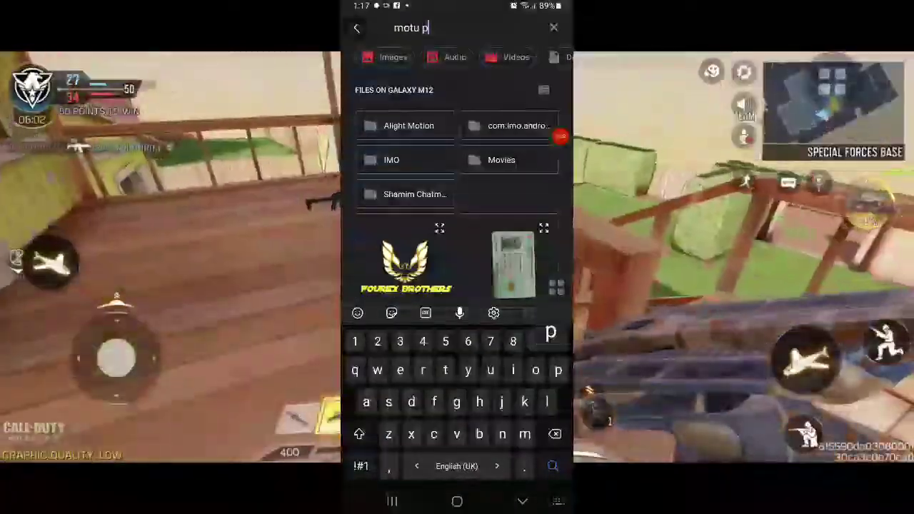
text(atlu)
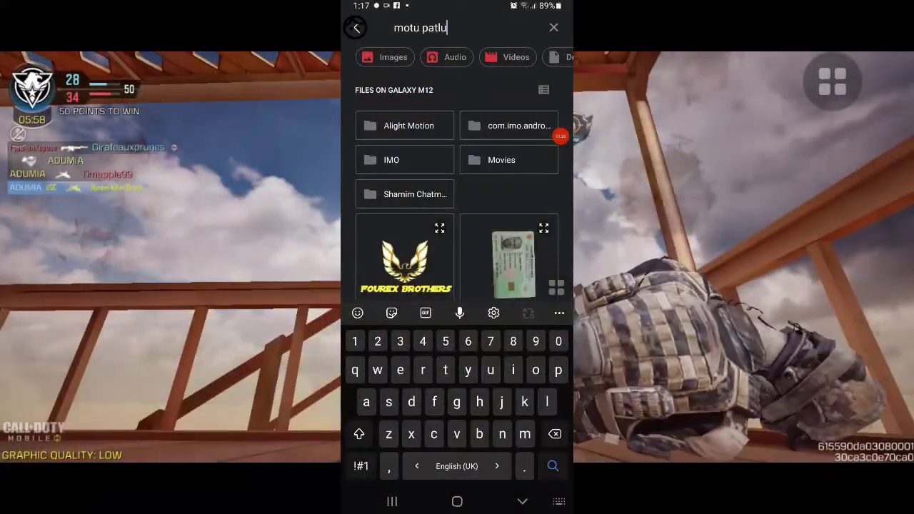
key(Return)
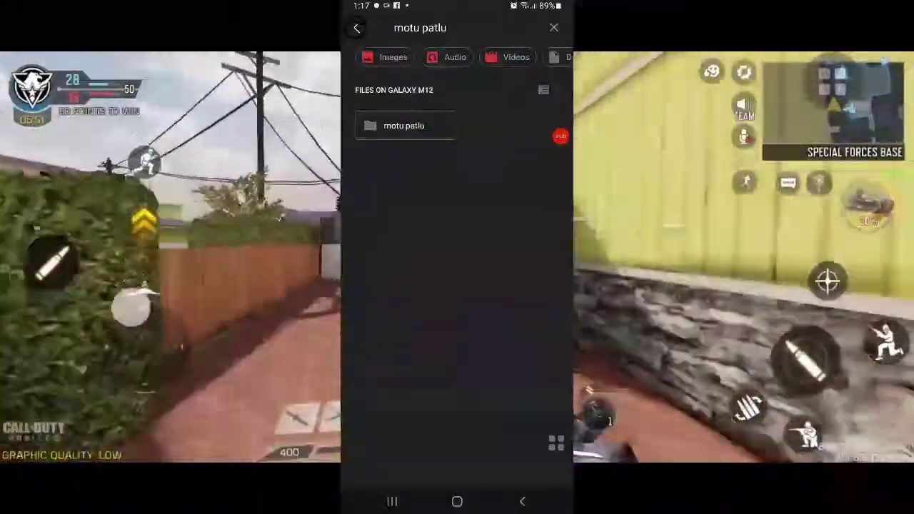
click(405, 125)
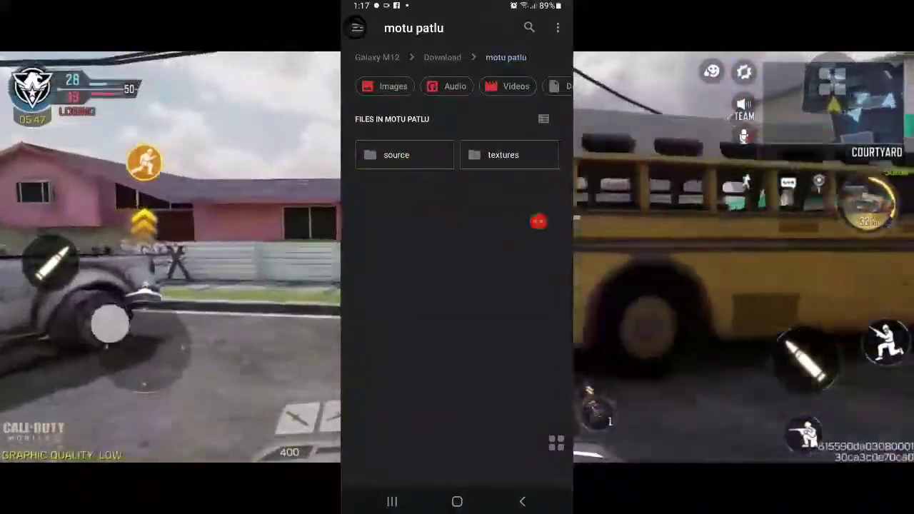
click(397, 155)
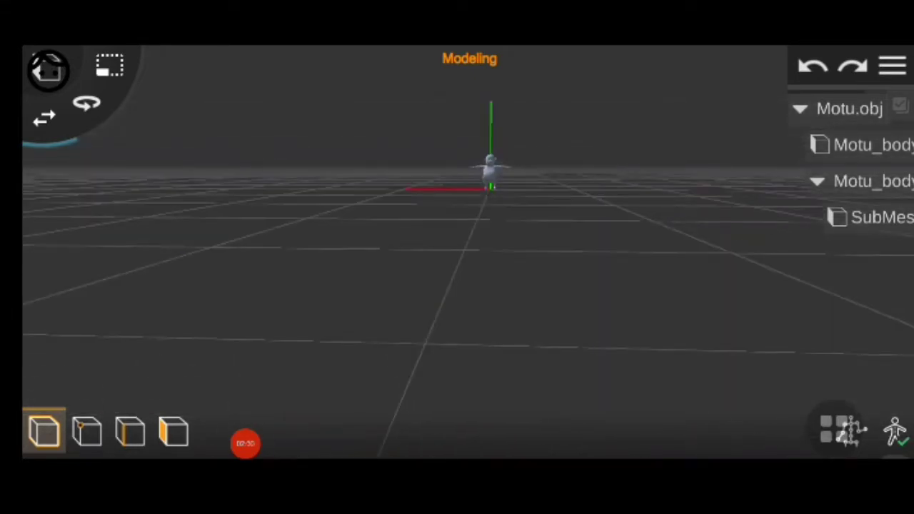
Pinch-zoom the viewport in close on the imported Motu character.
click(245, 443)
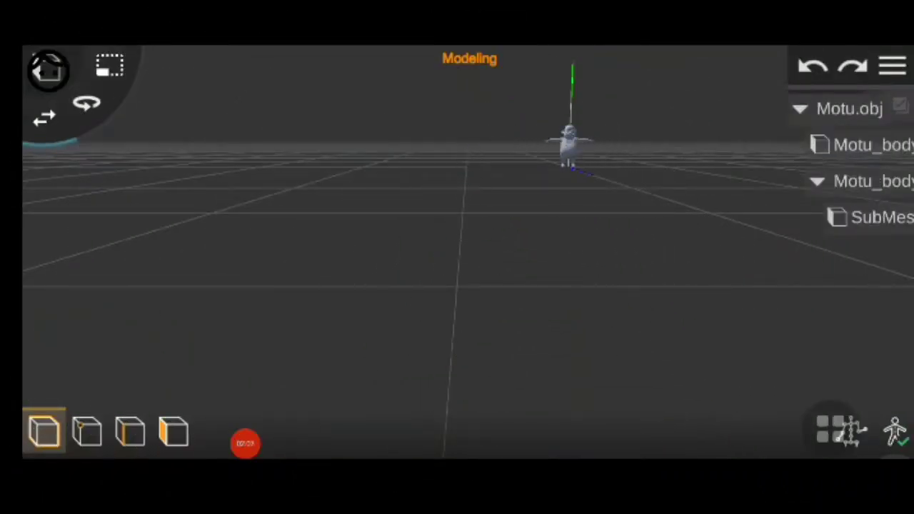
drag(245, 444, 367, 443)
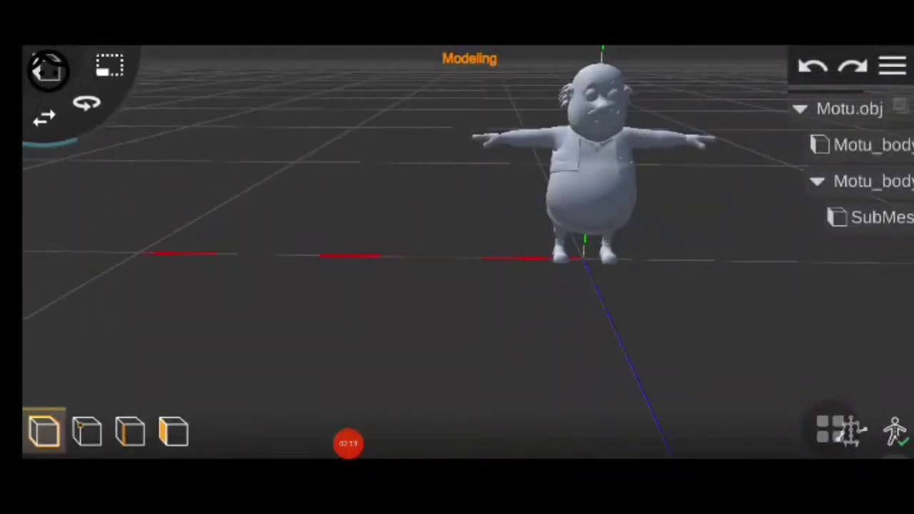
Select Motu.obj and set its first scale value to 1.
click(850, 109)
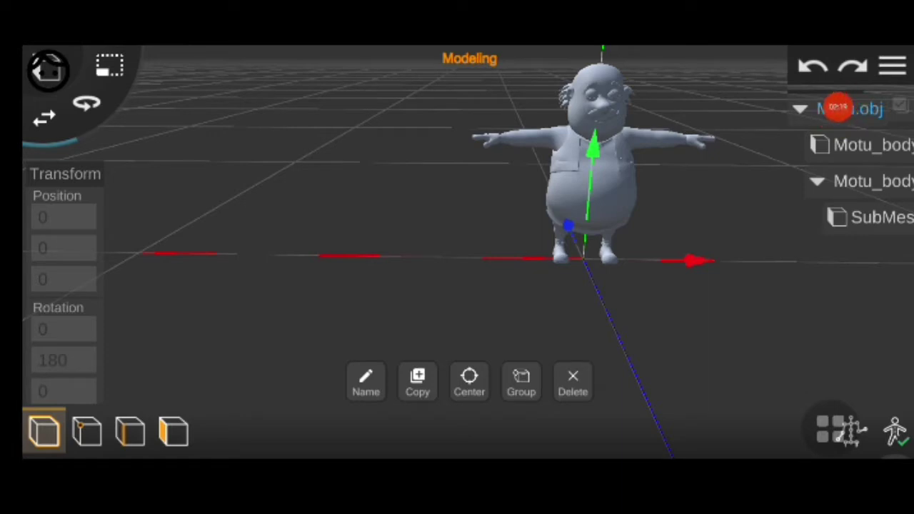
scroll(62, 286, down, 3)
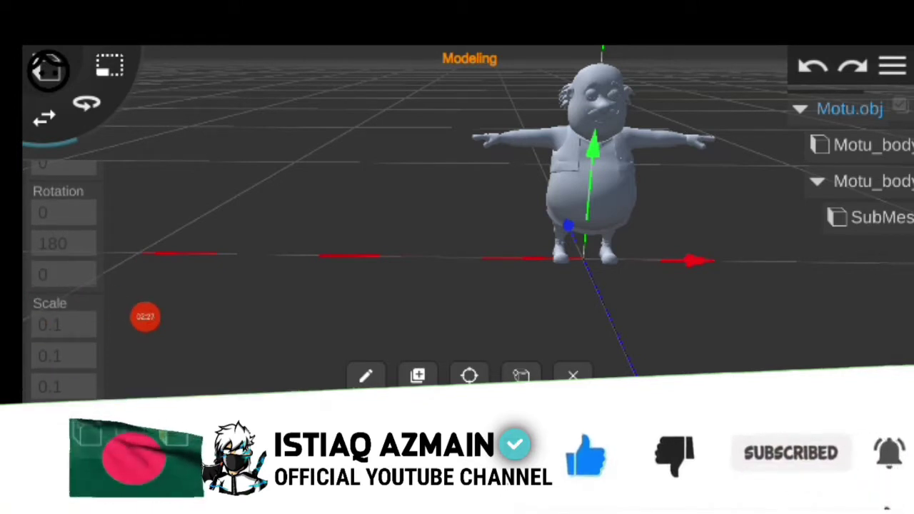
click(64, 387)
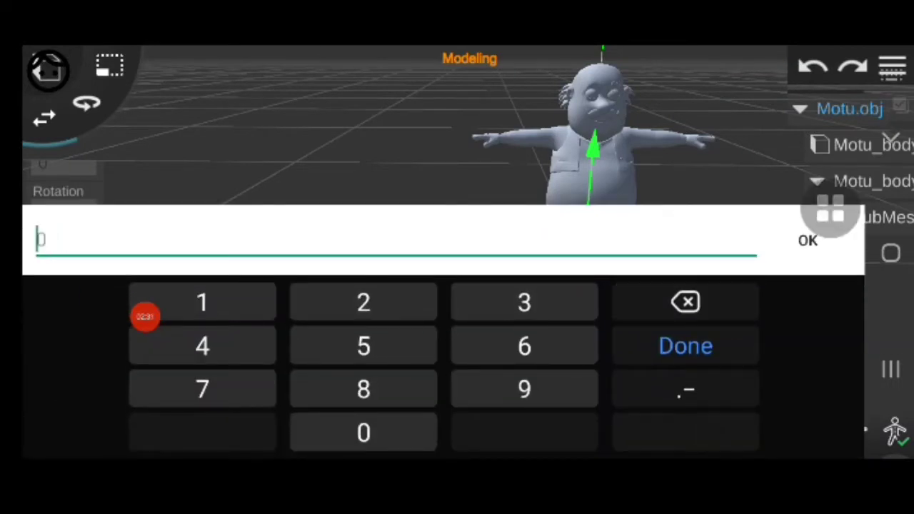
text(1)
key(Return)
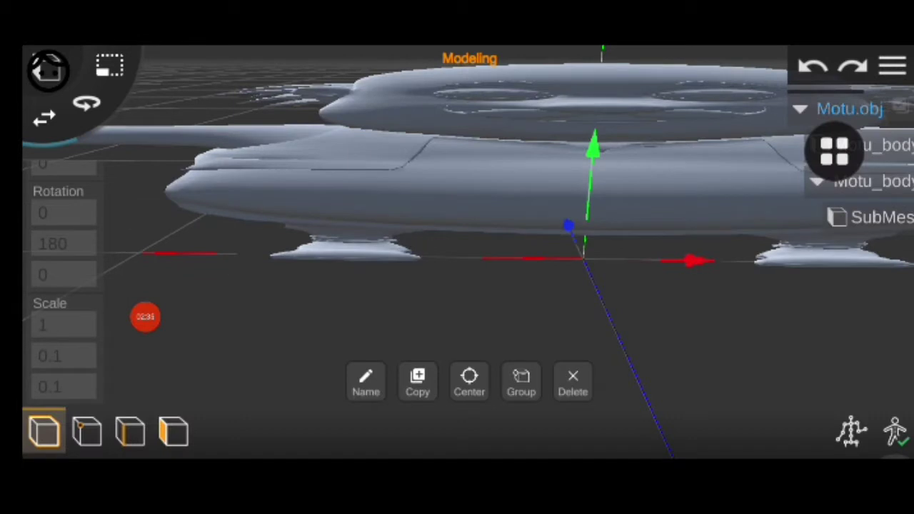
Change the second and third scale values from 0.1 to 1.
click(63, 355)
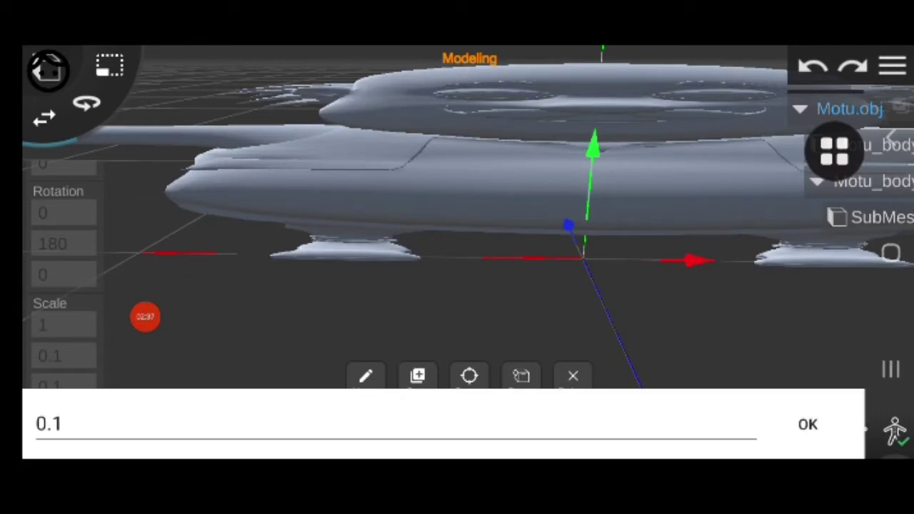
click(62, 424)
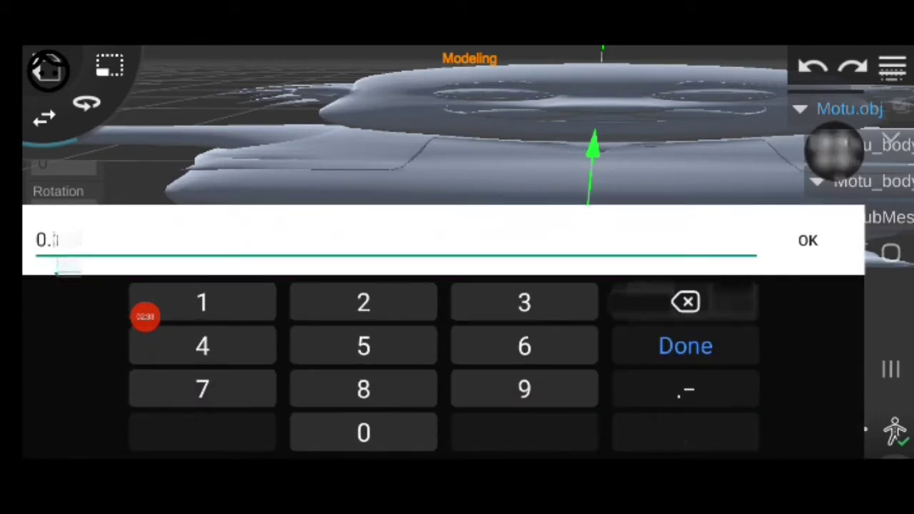
key(BackSpace)
text(1)
key(Return)
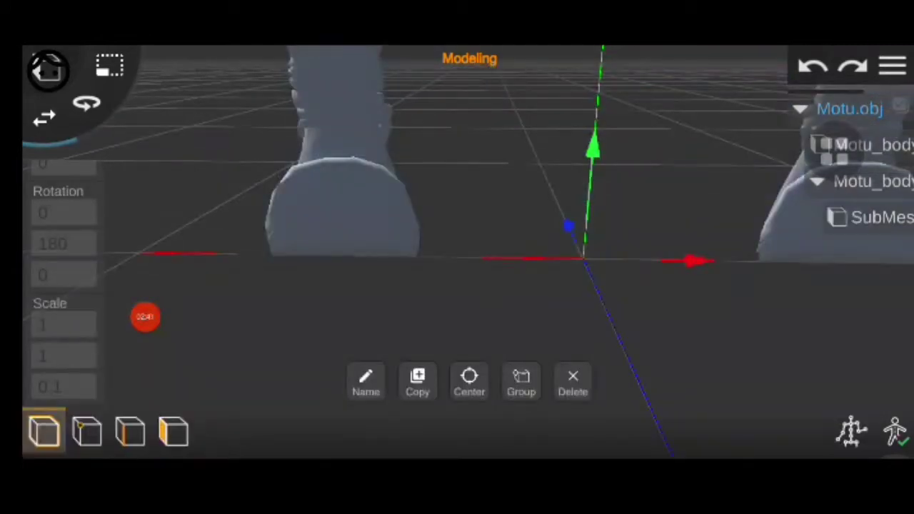
click(63, 387)
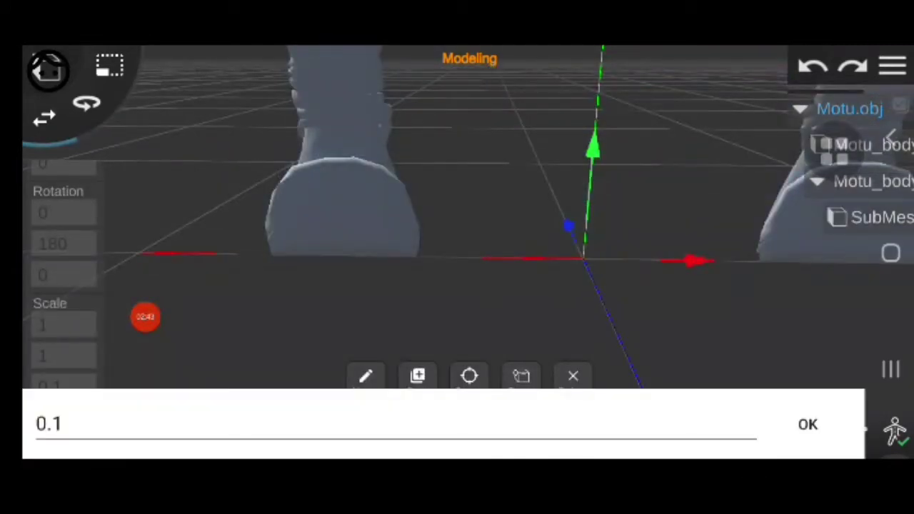
click(62, 424)
key(BackSpace)
key(BackSpace)
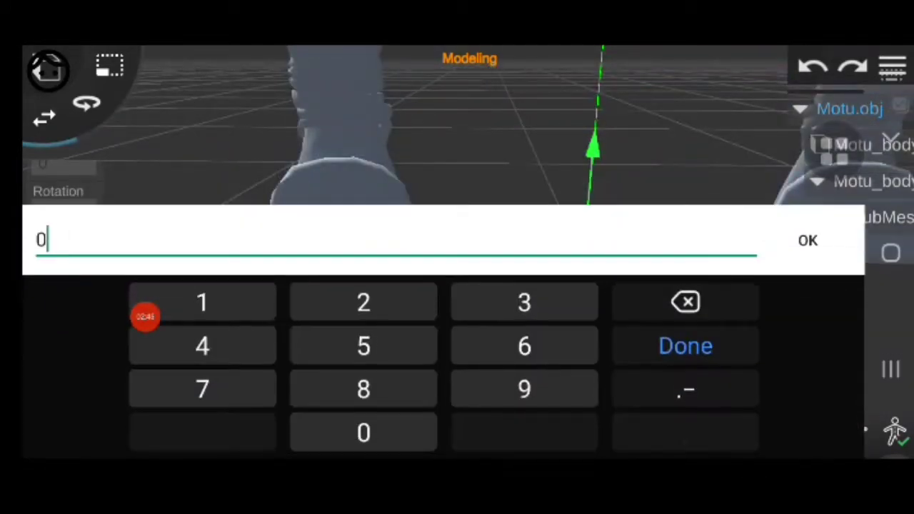
text(1)
key(Return)
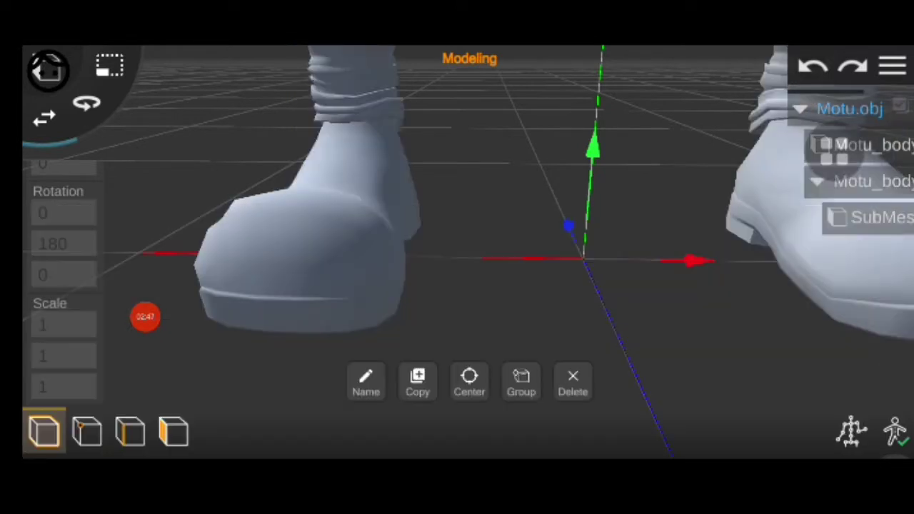
Zoom out and orbit to inspect the full-size character's feet and body.
scroll(457, 257, down, 5)
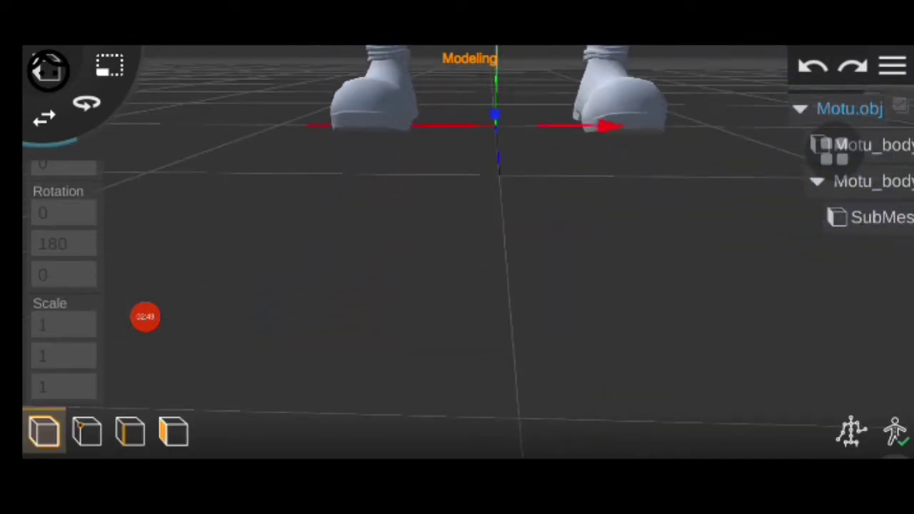
drag(457, 322, 457, 257)
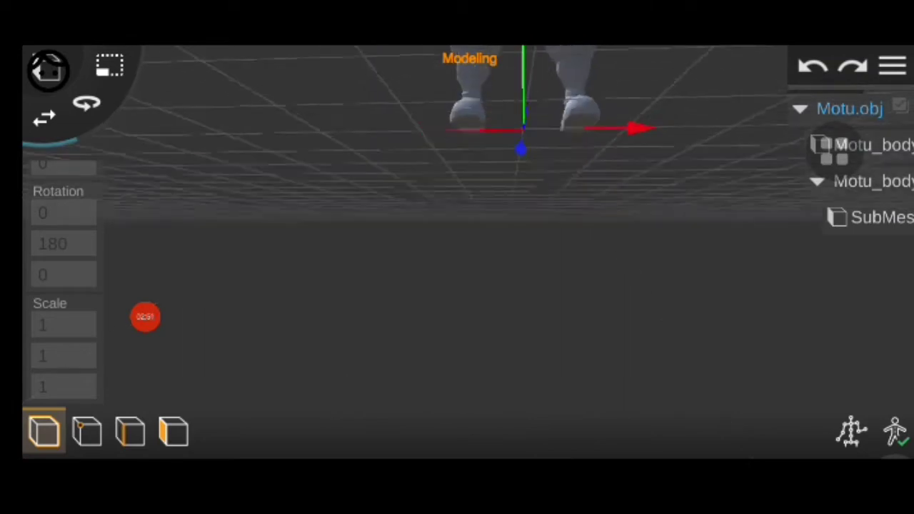
mouse_move(457, 322)
mouse_down()
mouse_move(457, 236)
mouse_move(457, 271)
mouse_up()
click(146, 317)
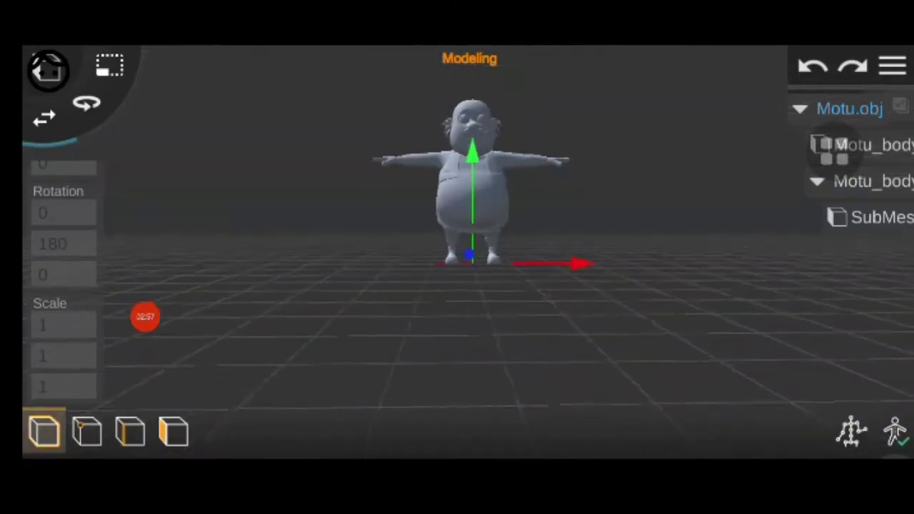
mouse_move(500, 321)
mouse_down()
mouse_move(457, 321)
mouse_move(500, 307)
mouse_up()
click(146, 317)
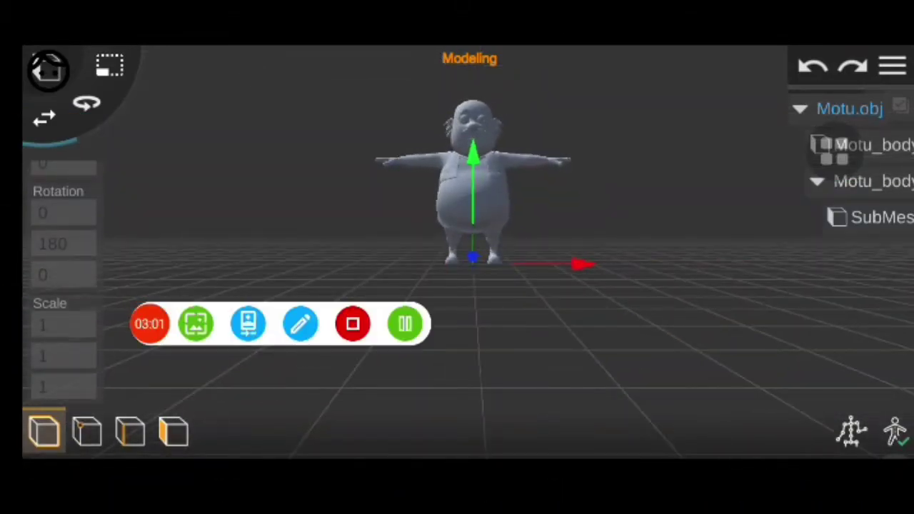
scroll(543, 214, up, 2)
drag(543, 357, 528, 354)
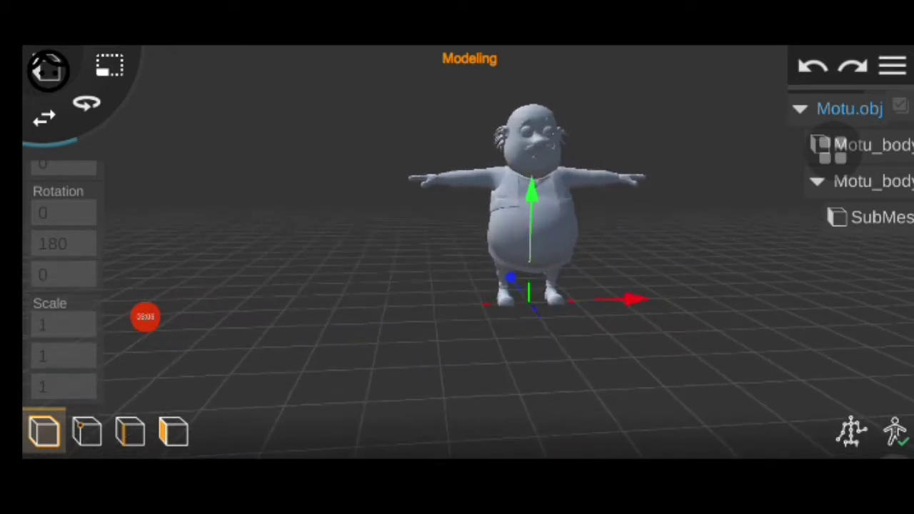
Collapse the Motu.obj hierarchy, orbit around the character, then expand the hierarchy again.
click(800, 109)
drag(542, 372, 457, 364)
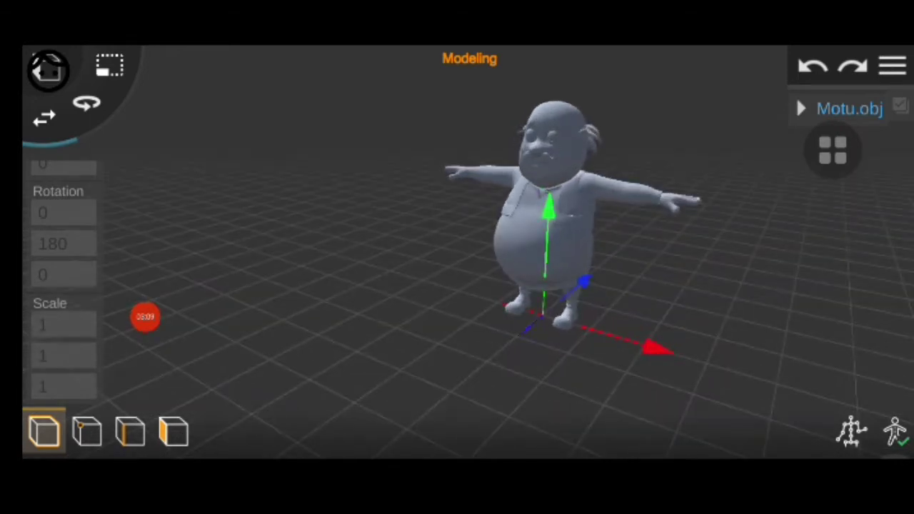
drag(543, 372, 457, 368)
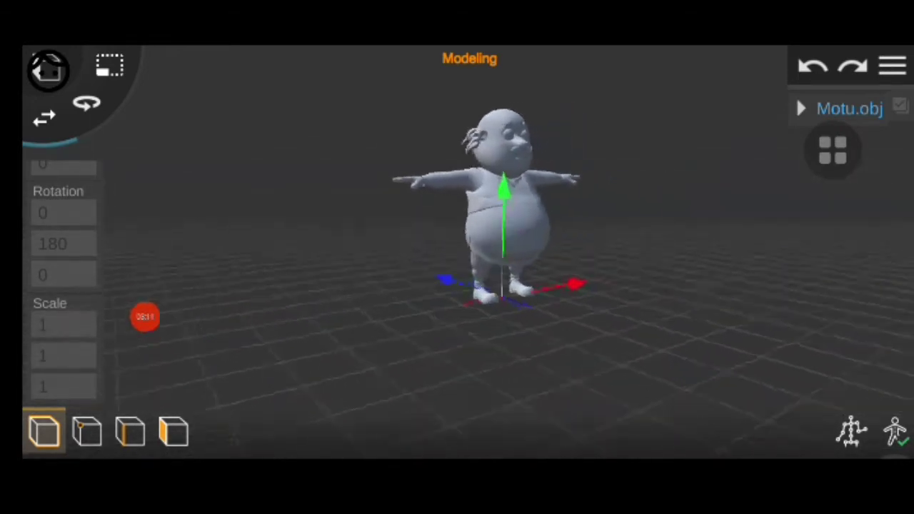
drag(543, 371, 443, 368)
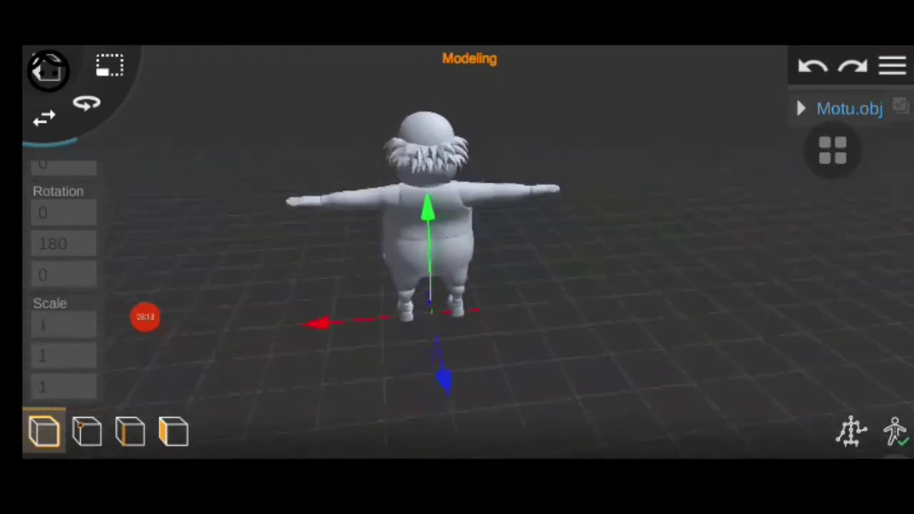
mouse_move(542, 372)
mouse_down()
mouse_move(443, 367)
mouse_move(529, 385)
mouse_up()
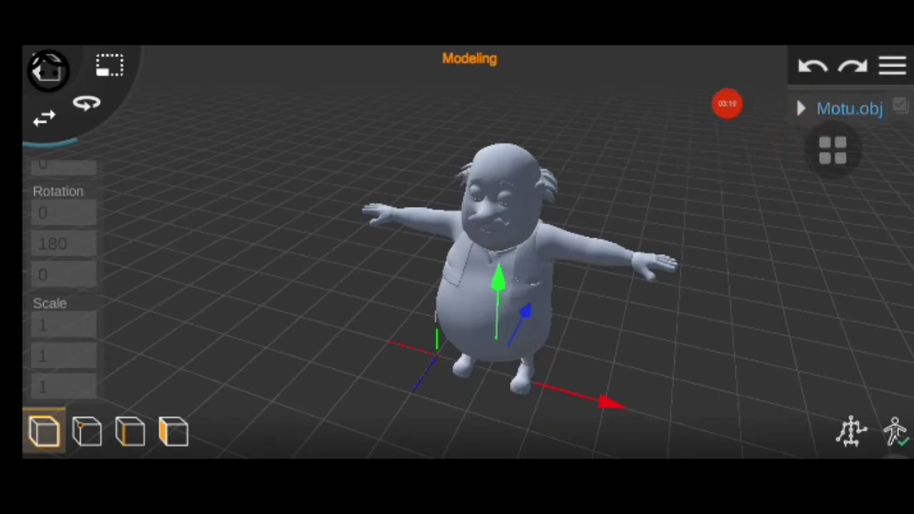
click(801, 108)
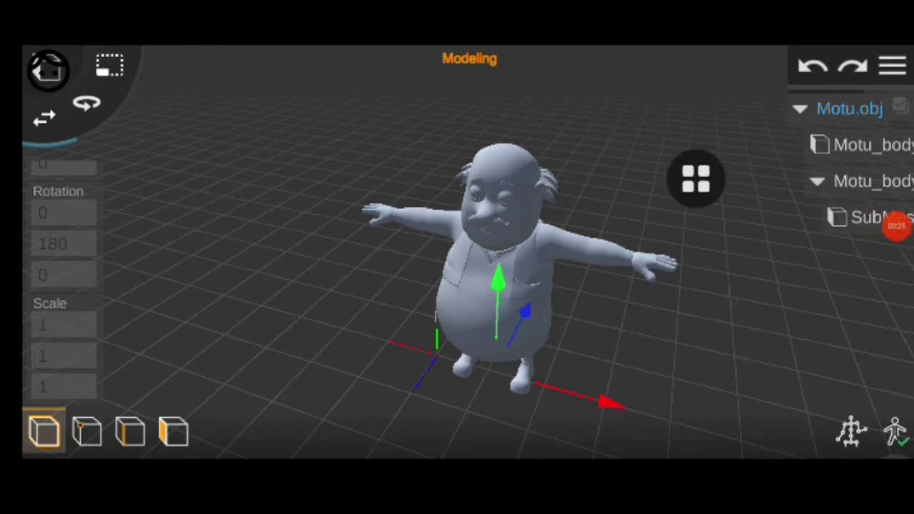
drag(898, 226, 850, 236)
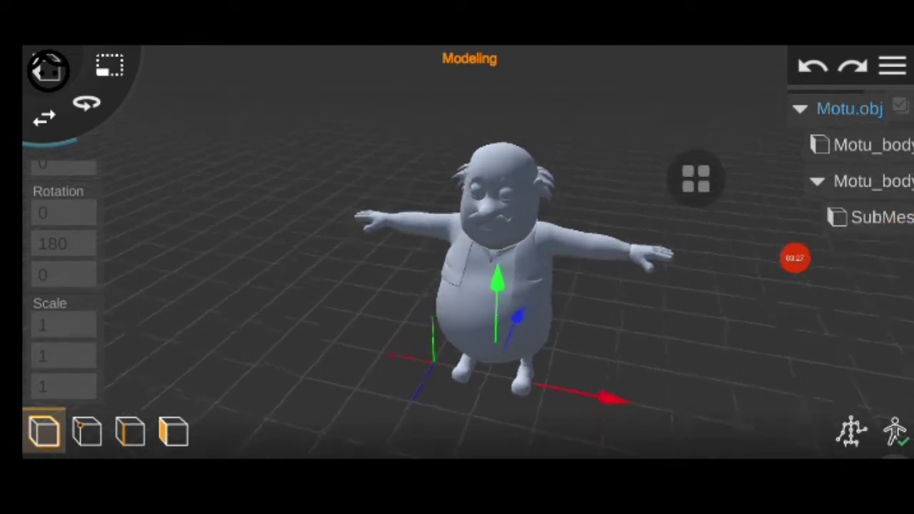
Select the SubMesh and assign the texture image from the source folder.
click(882, 218)
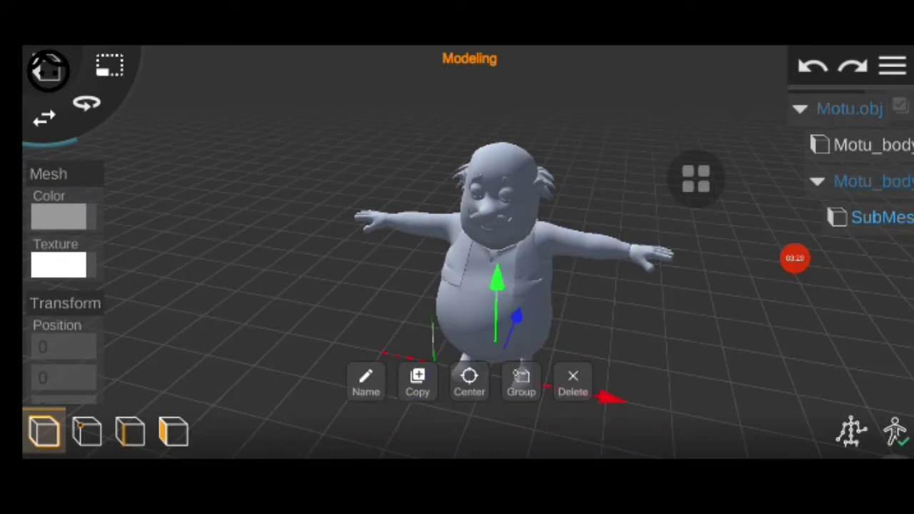
click(54, 262)
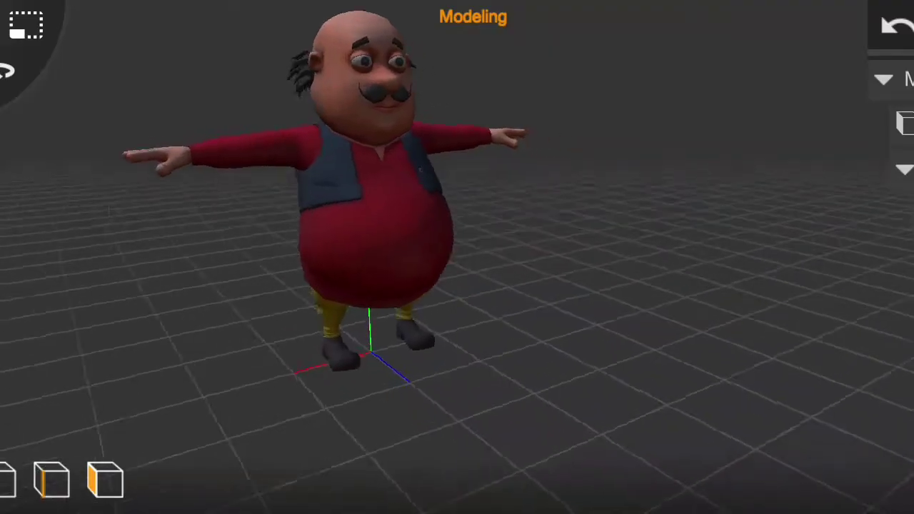
drag(357, 250, 571, 286)
drag(457, 286, 628, 293)
mouse_move(457, 285)
mouse_down()
mouse_move(671, 286)
mouse_move(557, 285)
mouse_up()
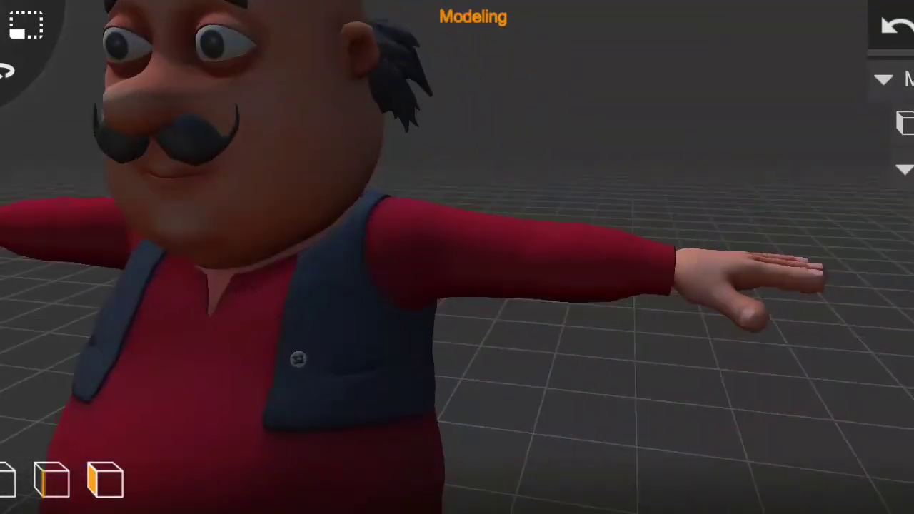
mouse_move(457, 285)
mouse_down()
mouse_move(500, 300)
mouse_move(493, 315)
mouse_up()
scroll(457, 286, down, 2)
scroll(457, 286, down, 5)
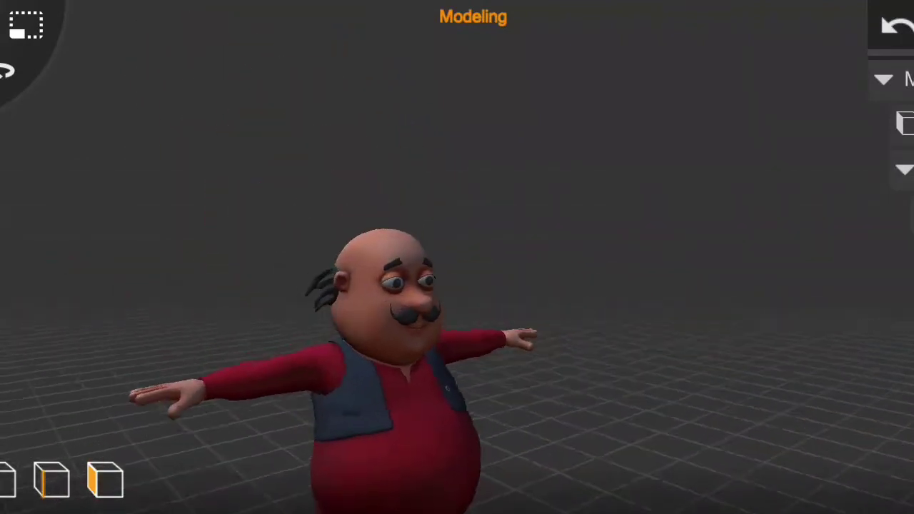
drag(457, 286, 407, 321)
mouse_move(457, 286)
mouse_down()
mouse_move(400, 300)
mouse_move(472, 293)
mouse_move(457, 322)
mouse_move(515, 317)
mouse_up()
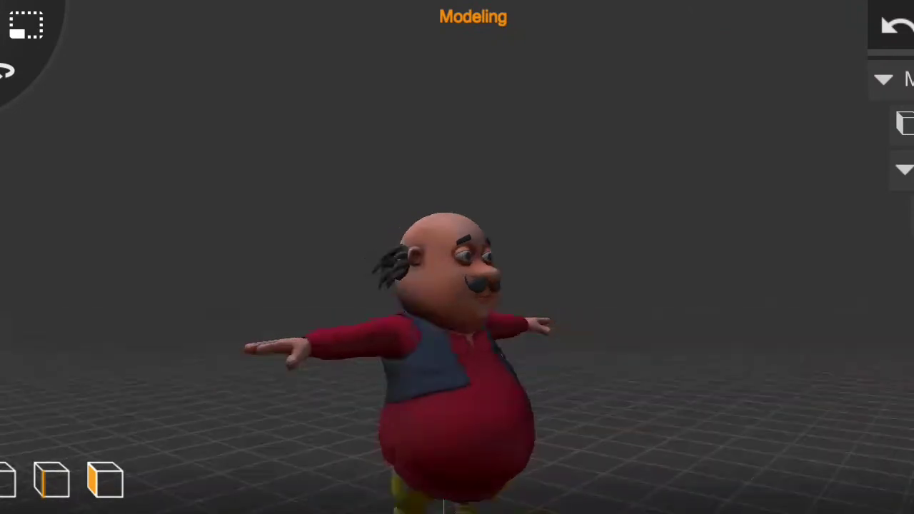
drag(457, 321, 542, 322)
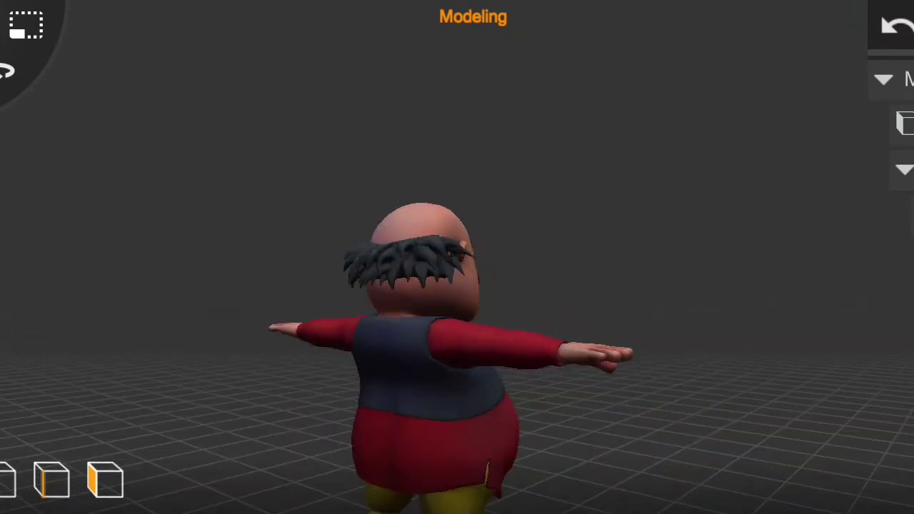
scroll(450, 321, down, 3)
drag(429, 321, 472, 321)
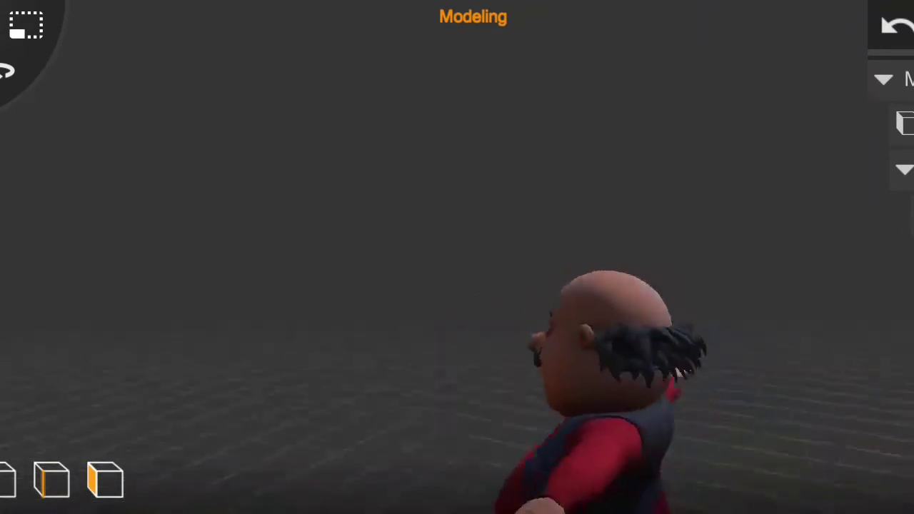
drag(457, 322, 671, 322)
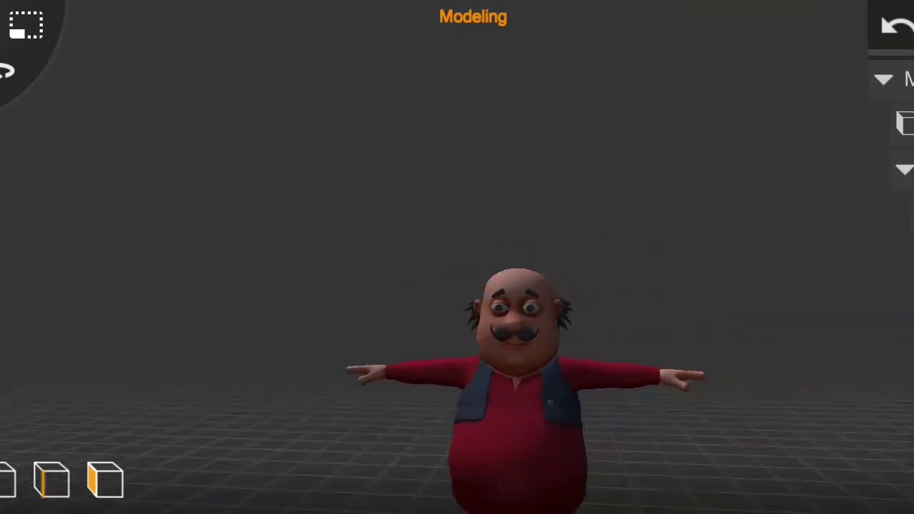
mouse_move(457, 214)
mouse_down()
mouse_move(628, 215)
mouse_move(500, 214)
mouse_move(629, 215)
mouse_move(500, 214)
mouse_move(543, 236)
mouse_up()
drag(457, 214, 586, 214)
drag(457, 214, 550, 182)
mouse_move(457, 214)
mouse_down()
mouse_move(600, 222)
mouse_move(643, 250)
mouse_move(621, 214)
mouse_move(572, 214)
mouse_up()
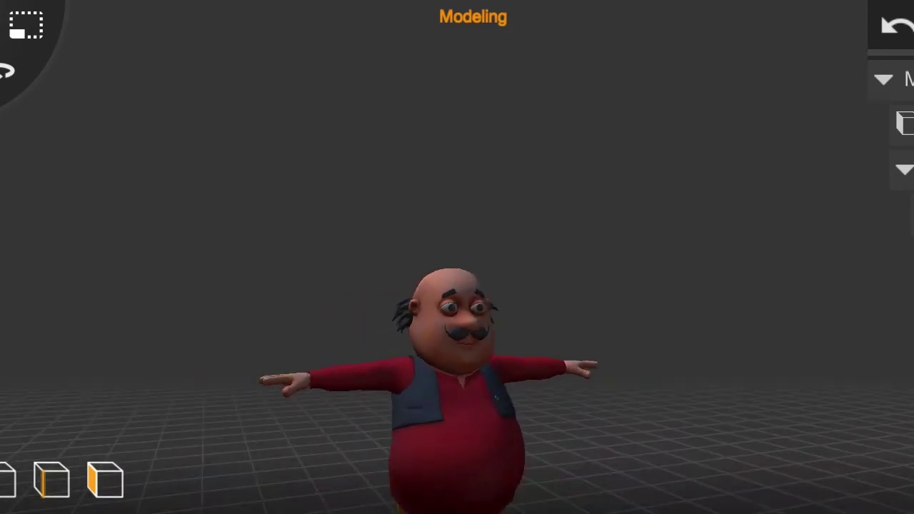
mouse_move(572, 214)
mouse_down()
mouse_move(572, 235)
mouse_move(529, 214)
mouse_up()
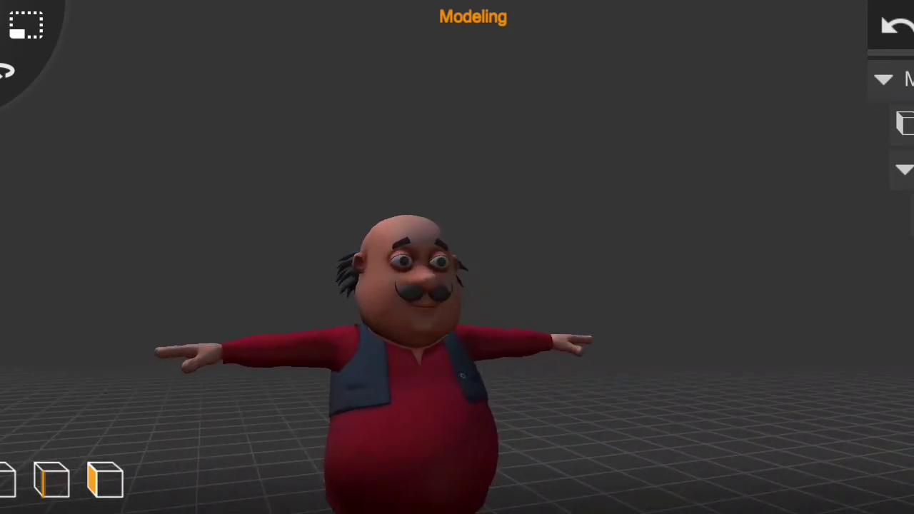
mouse_move(571, 236)
mouse_down()
mouse_move(572, 257)
mouse_move(572, 228)
mouse_move(572, 257)
mouse_move(558, 228)
mouse_up()
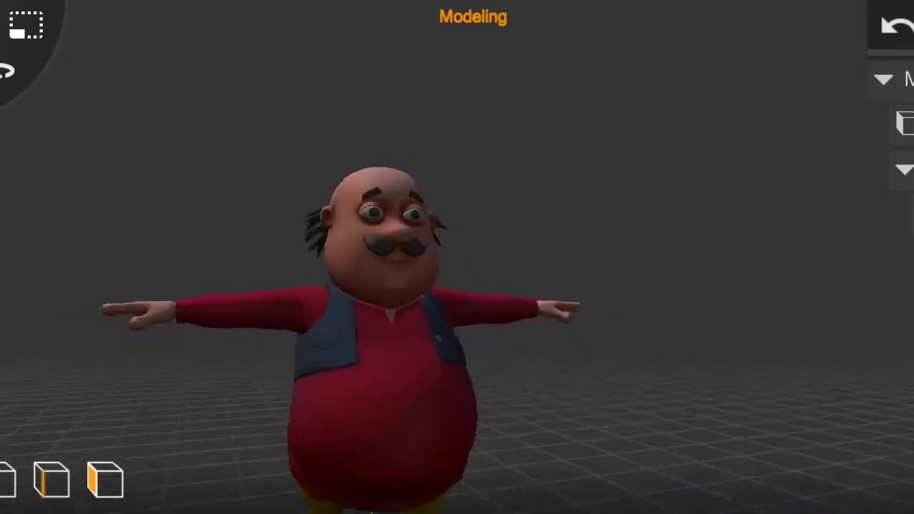
scroll(386, 321, up, 2)
scroll(385, 321, down, 4)
scroll(386, 322, up, 6)
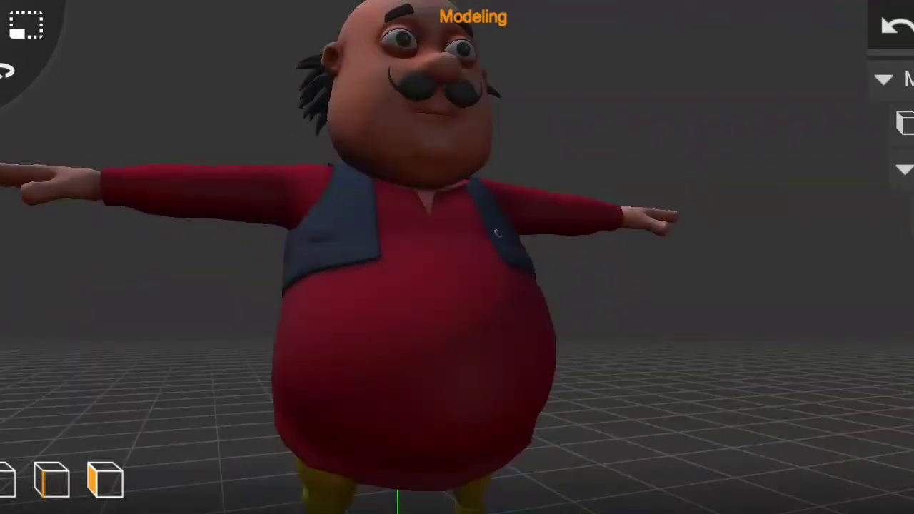
scroll(457, 285, down, 2)
mouse_move(457, 285)
mouse_down()
mouse_move(457, 229)
mouse_move(472, 207)
mouse_move(457, 214)
mouse_move(500, 200)
mouse_move(457, 236)
mouse_move(457, 329)
mouse_up()
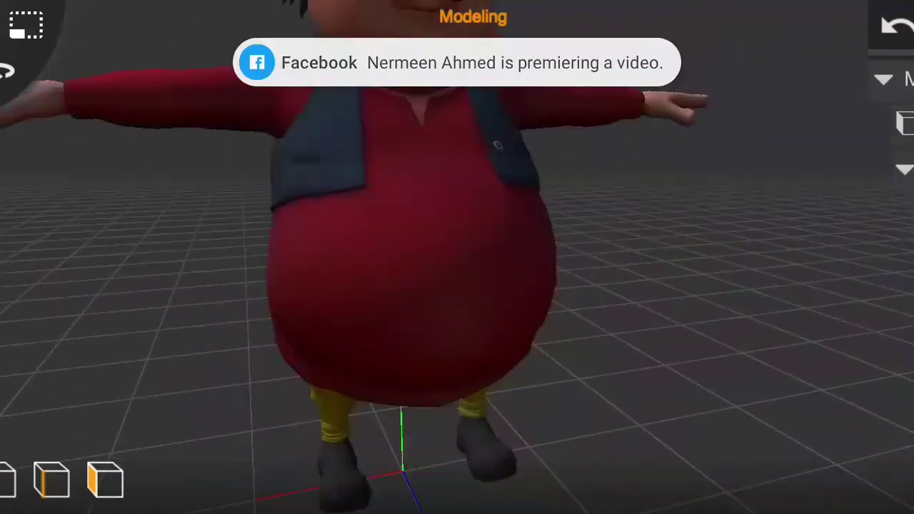
scroll(457, 257, down, 1)
mouse_move(457, 257)
mouse_down()
mouse_move(400, 258)
mouse_move(593, 257)
mouse_move(457, 257)
mouse_move(479, 257)
mouse_up()
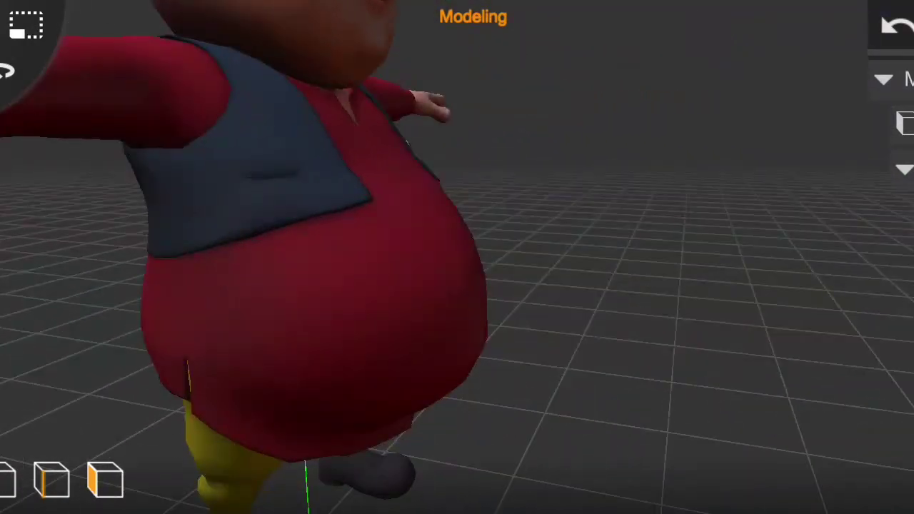
scroll(457, 257, down, 3)
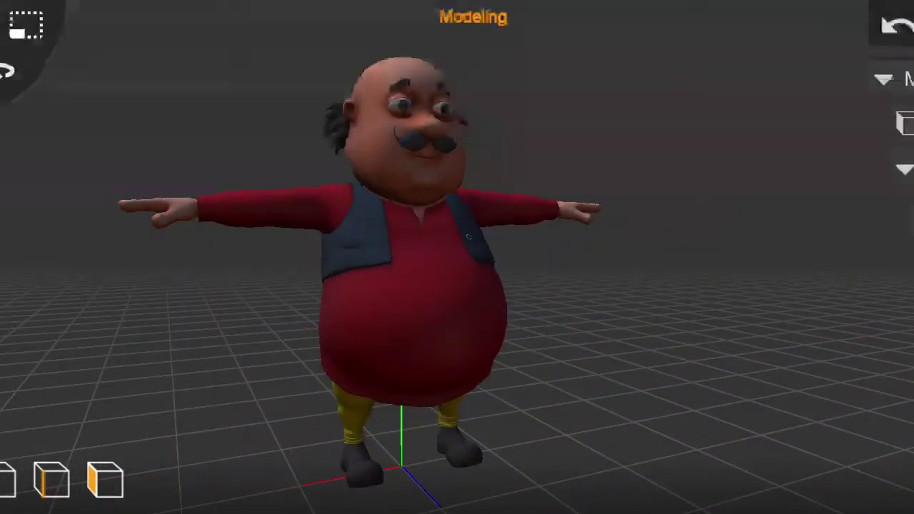